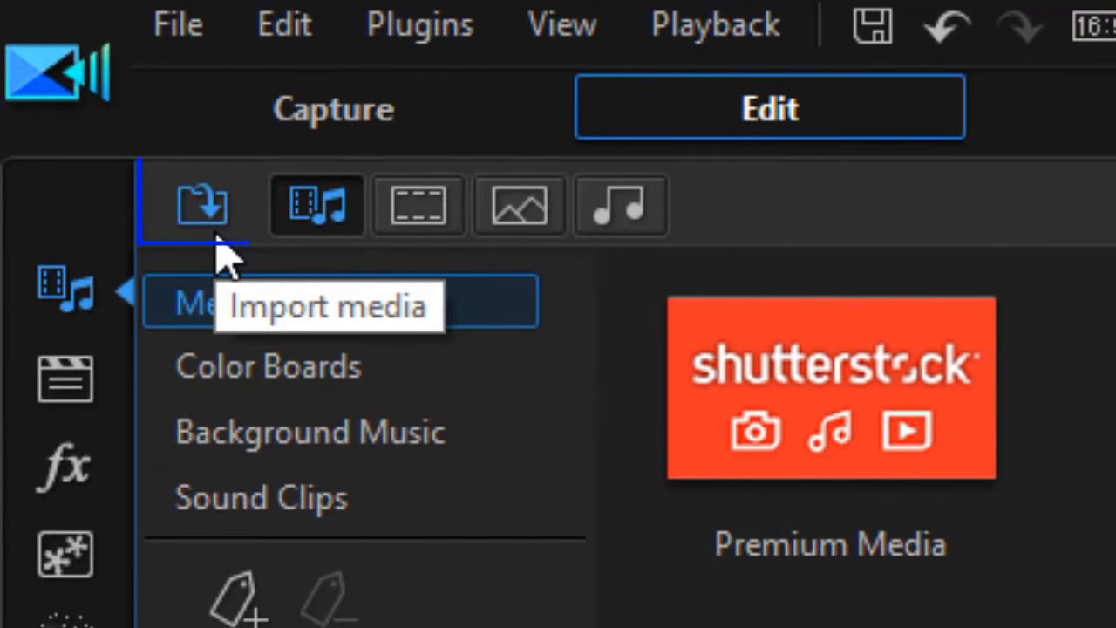
Import the video file 00021.MTS from the Videos folder into the media library
click(217, 238)
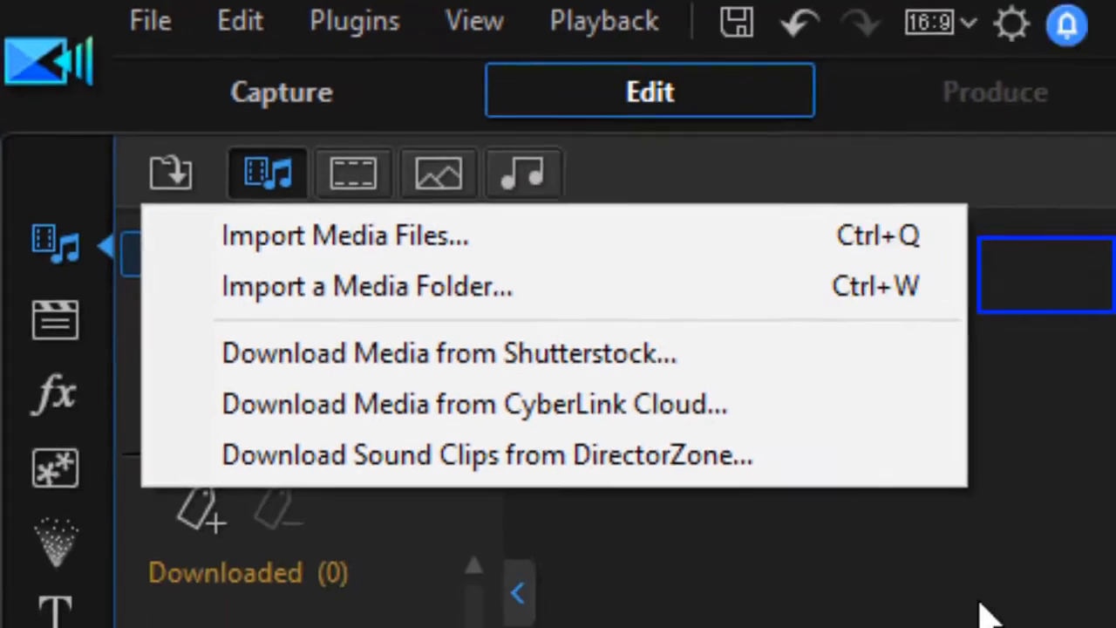
click(669, 428)
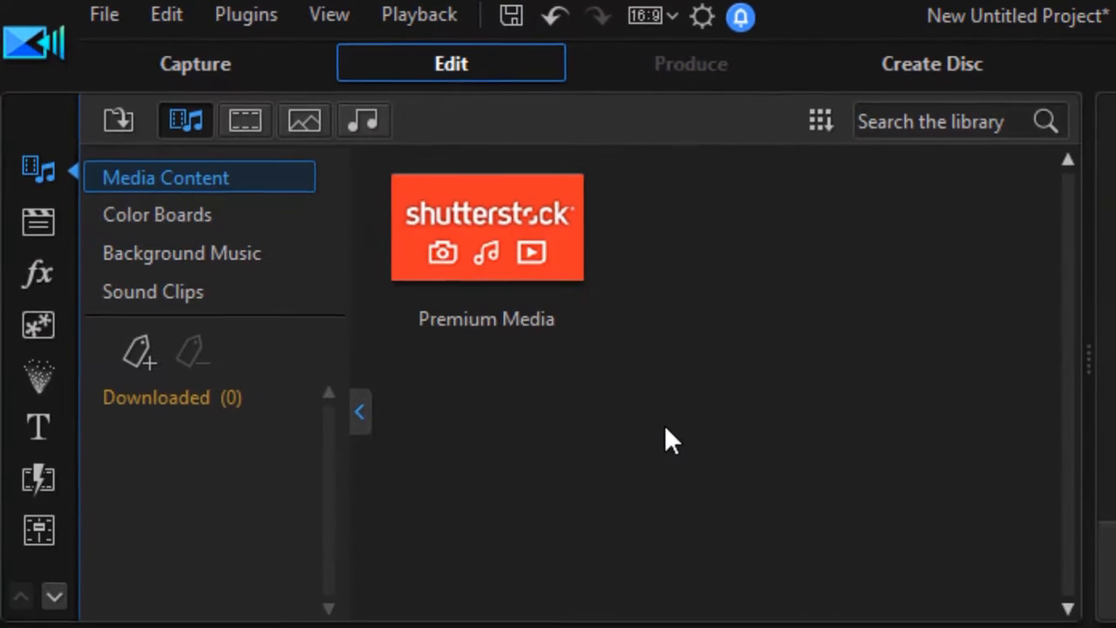
right_click(628, 360)
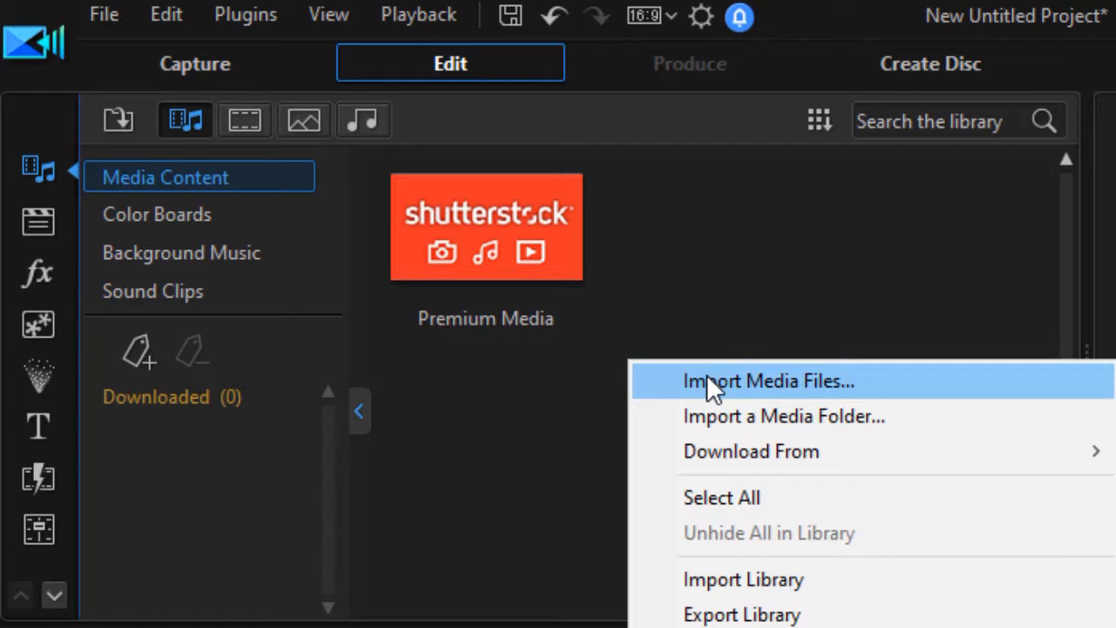
click(525, 426)
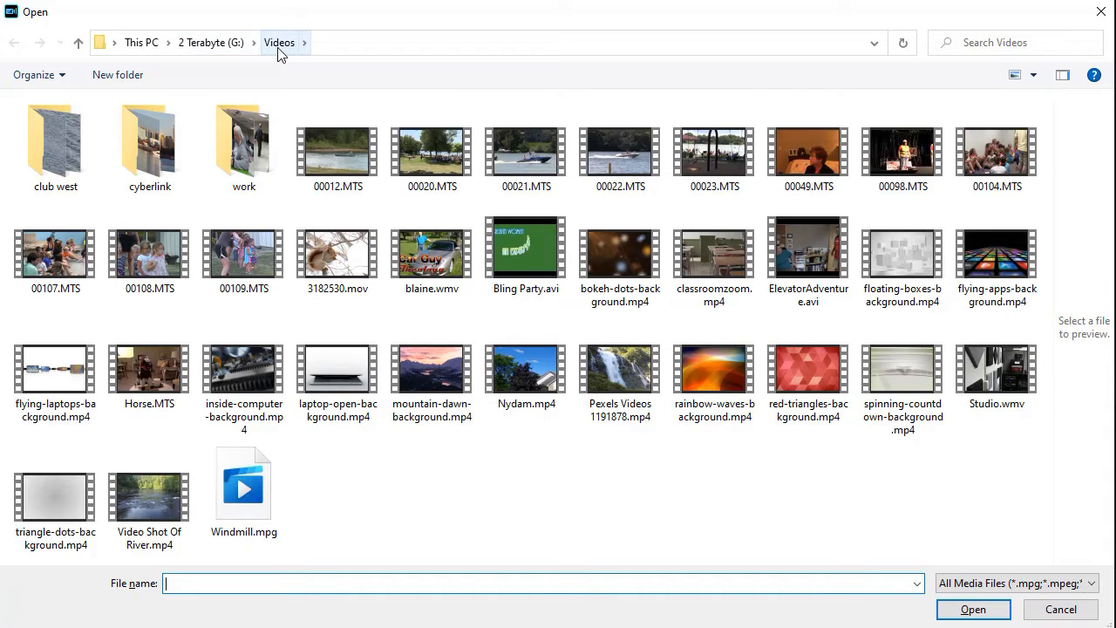
click(512, 156)
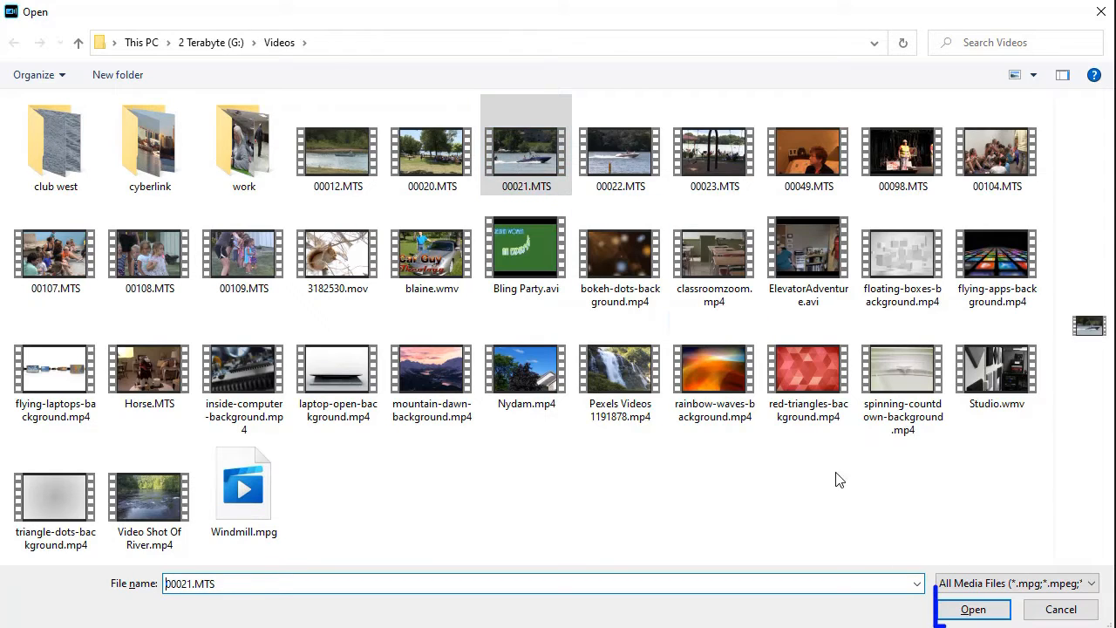
click(973, 610)
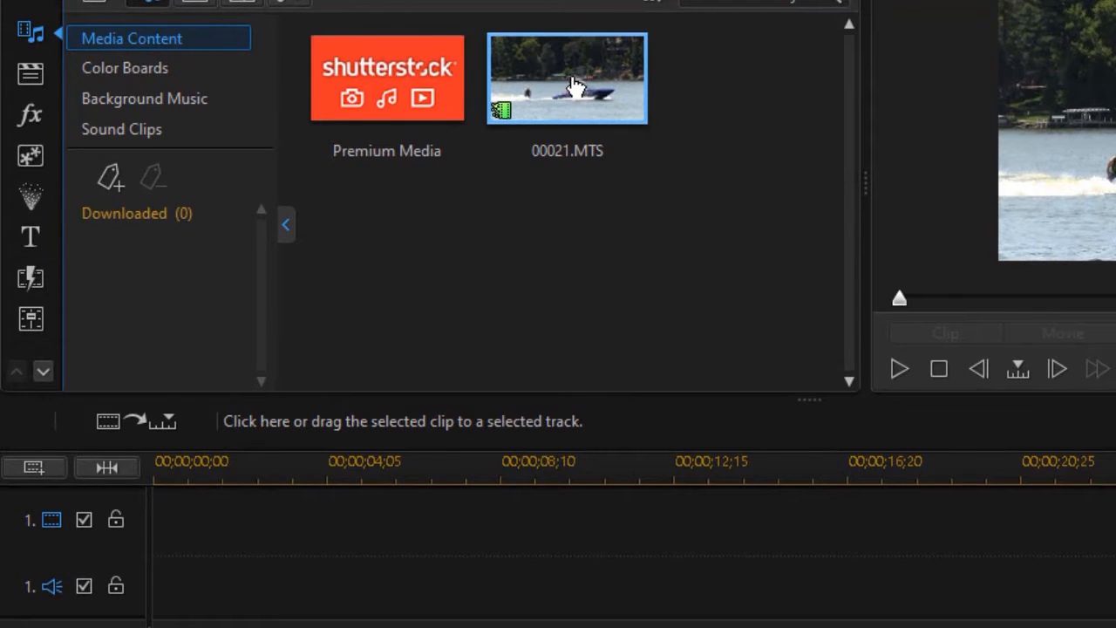
Place the 00021.MTS clip at the start of track 1 and preview its first few seconds
drag(565, 89, 140, 536)
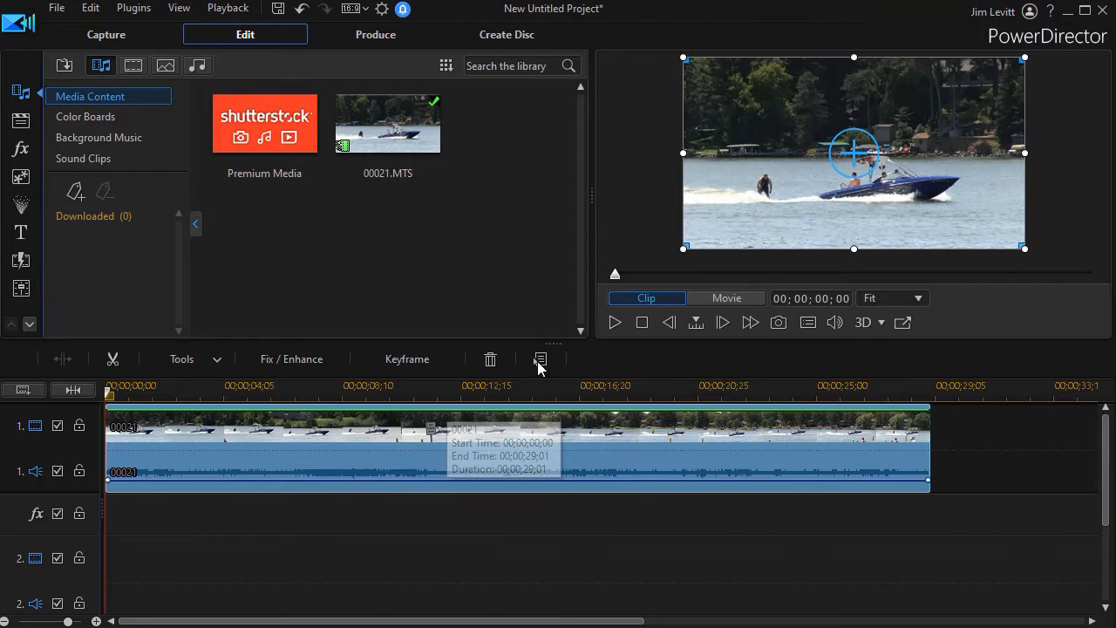
click(615, 324)
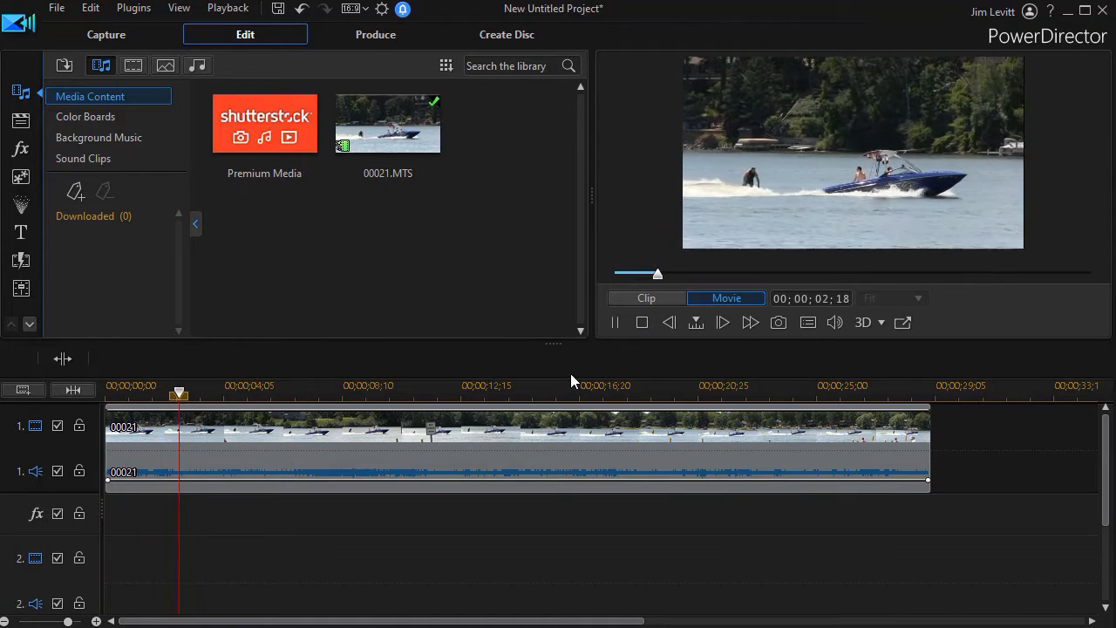
key(space)
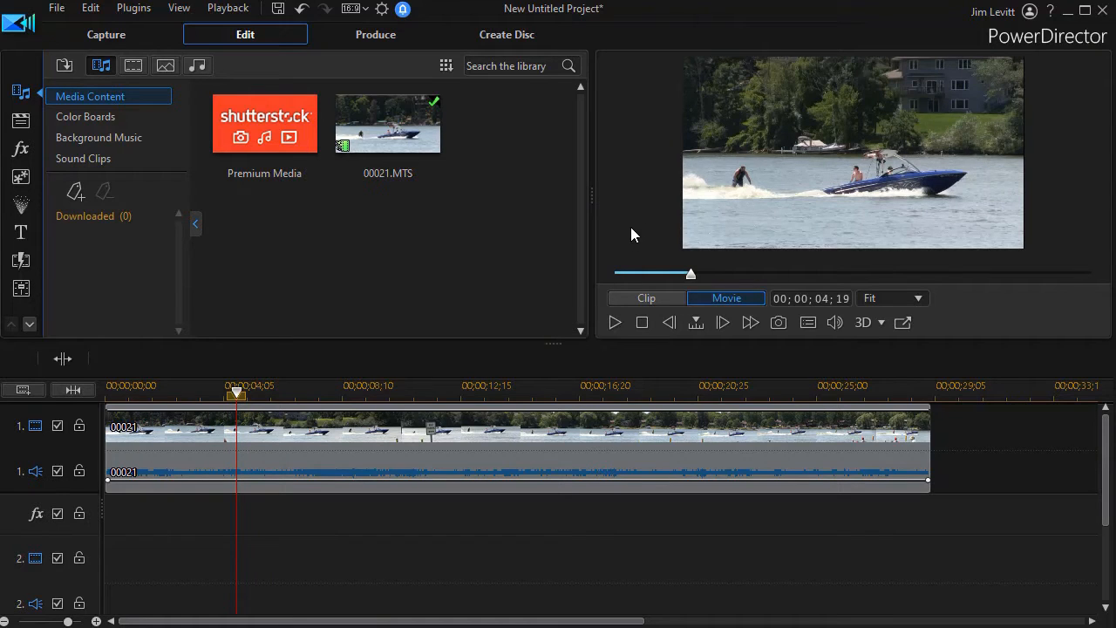
Resize the workspace to enlarge the preview area, keep a narrower media library, and hide the library's explorer view
drag(592, 193, 316, 215)
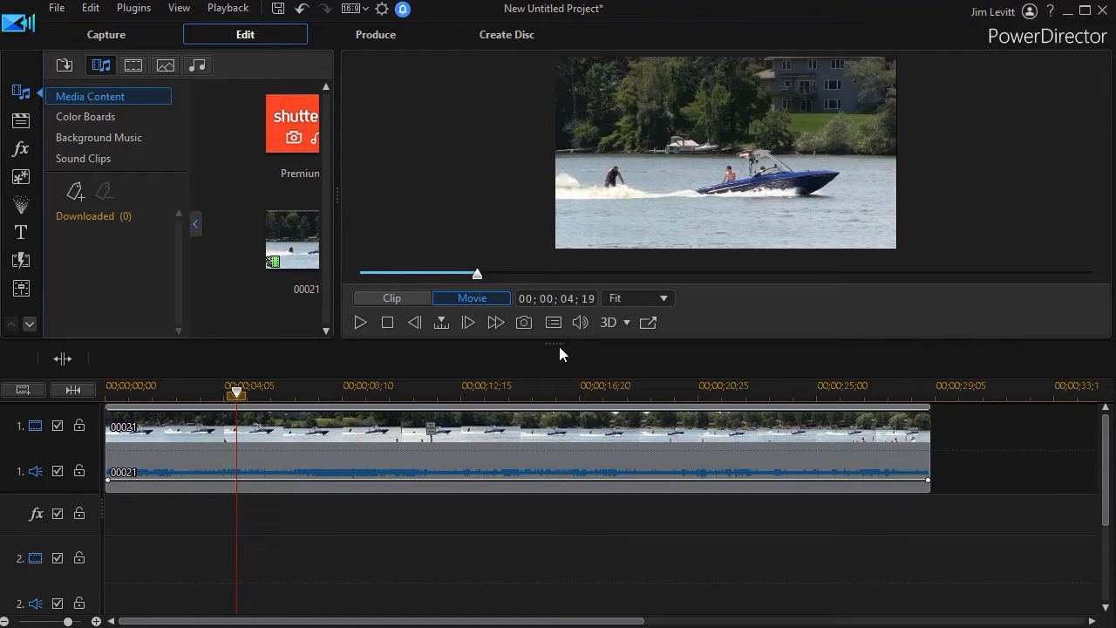
drag(550, 342, 543, 453)
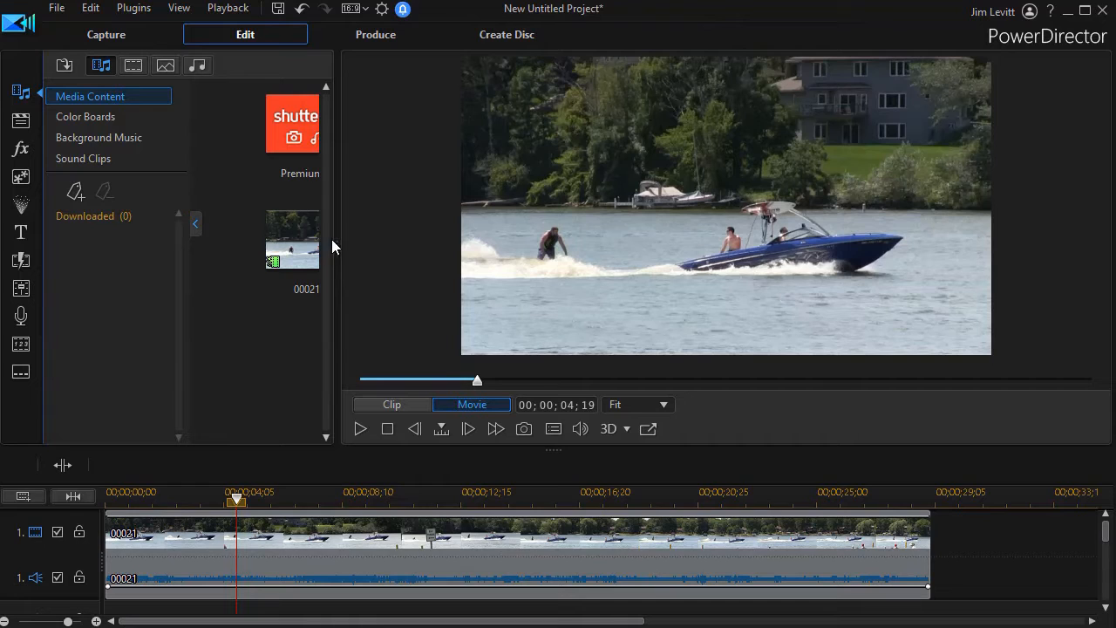
drag(339, 242, 448, 243)
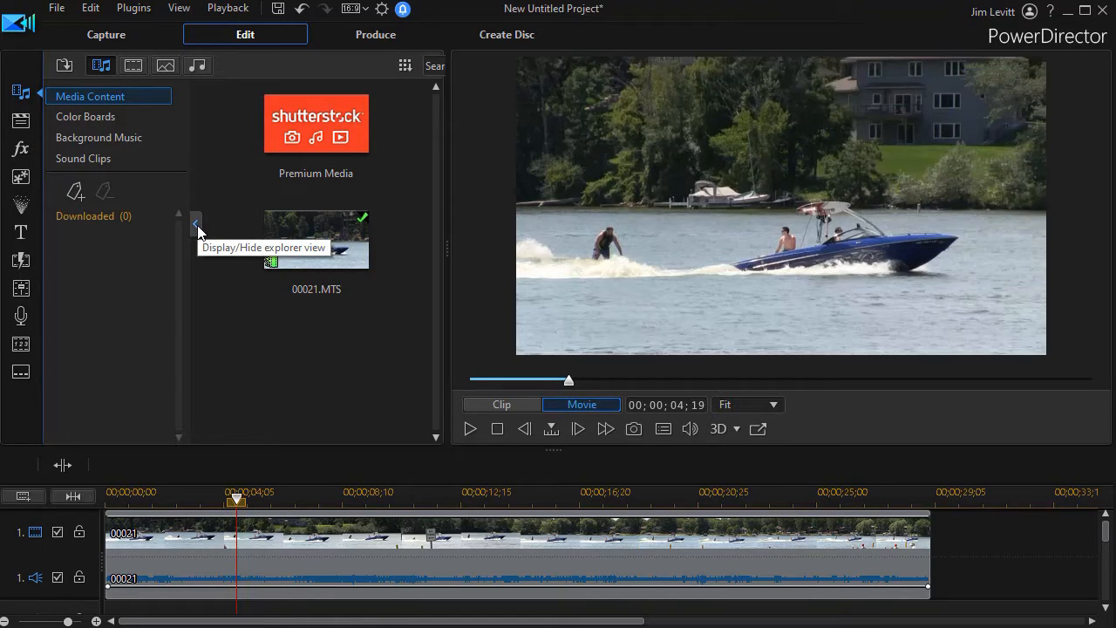
click(196, 226)
Import 00022.MTS from the Videos folder and place it directly after the 00021 clip on track 1
right_click(218, 230)
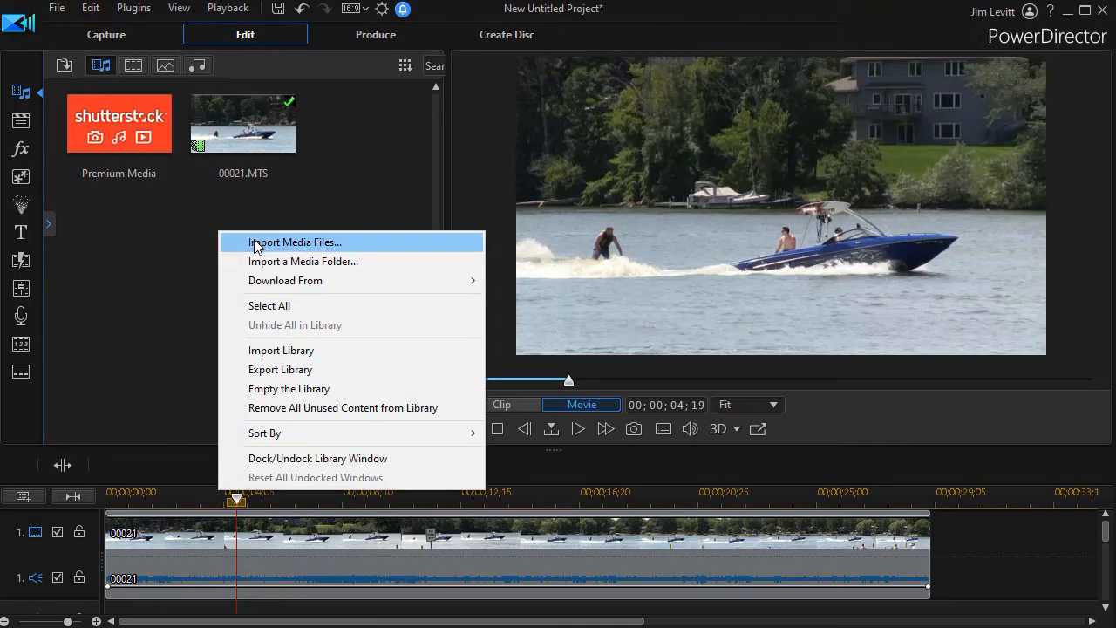
click(256, 242)
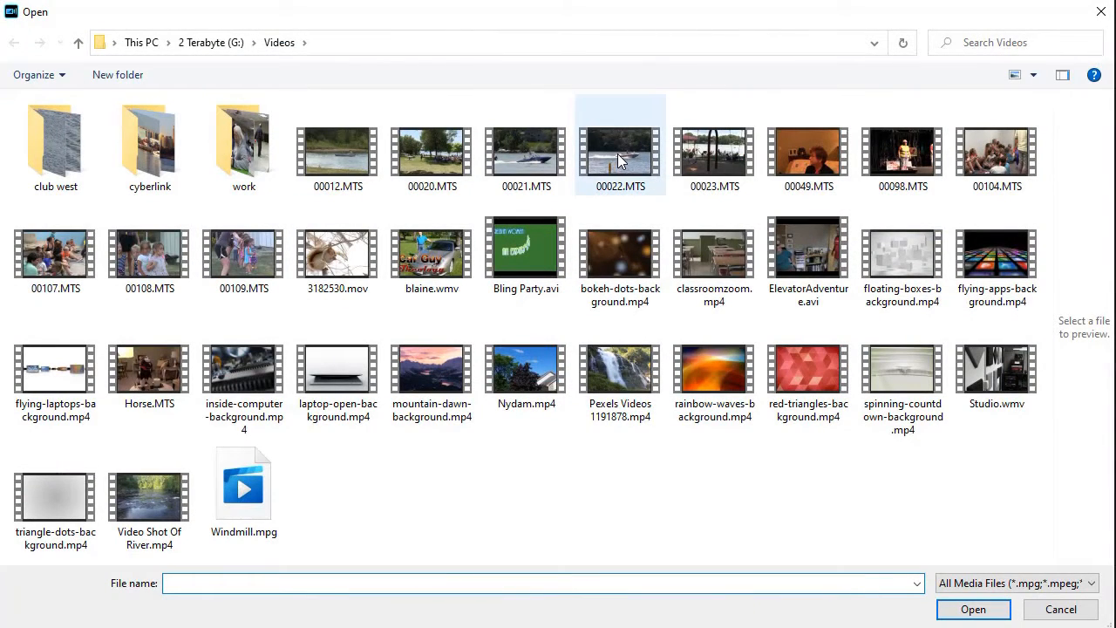
click(617, 153)
click(973, 609)
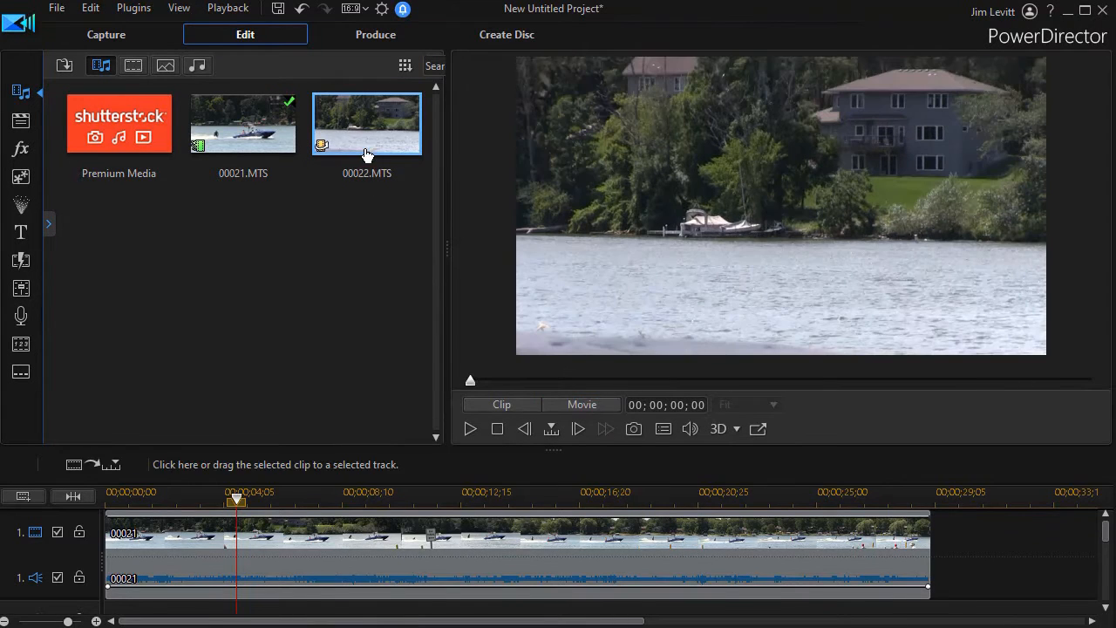
drag(358, 127, 983, 569)
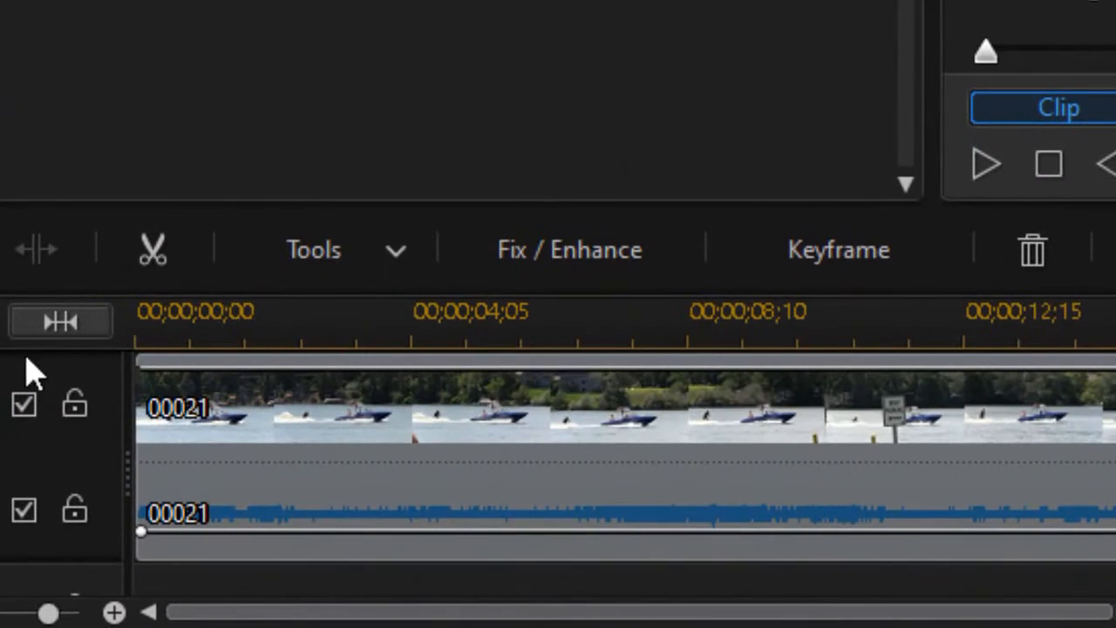
Examine both clips on the timeline at different time scales, from the entire movie down to the join between the clips
click(69, 323)
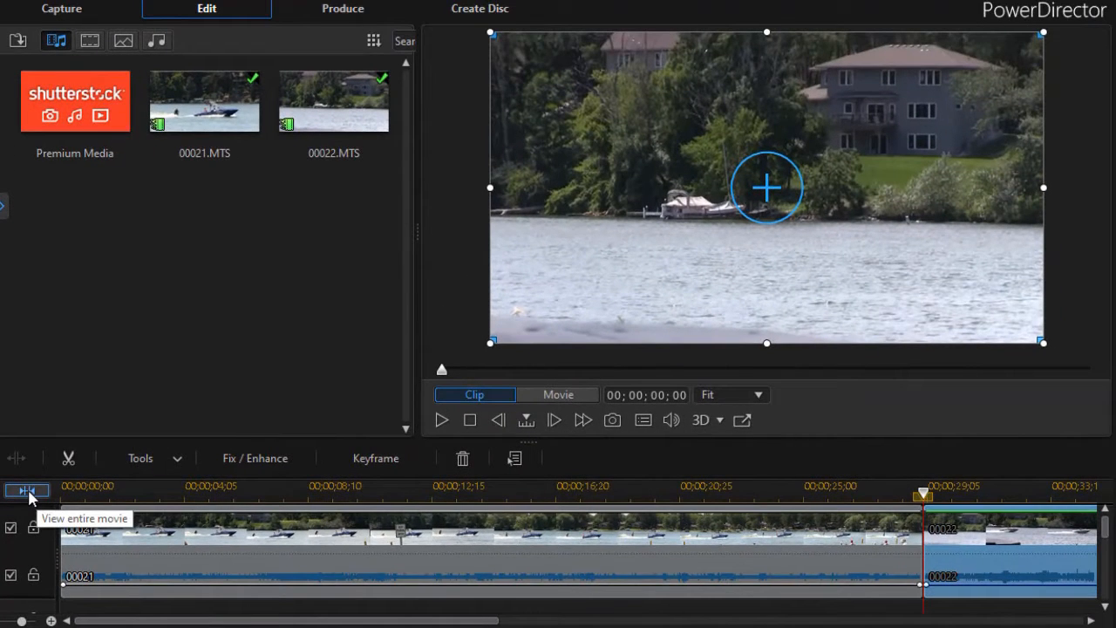
click(27, 493)
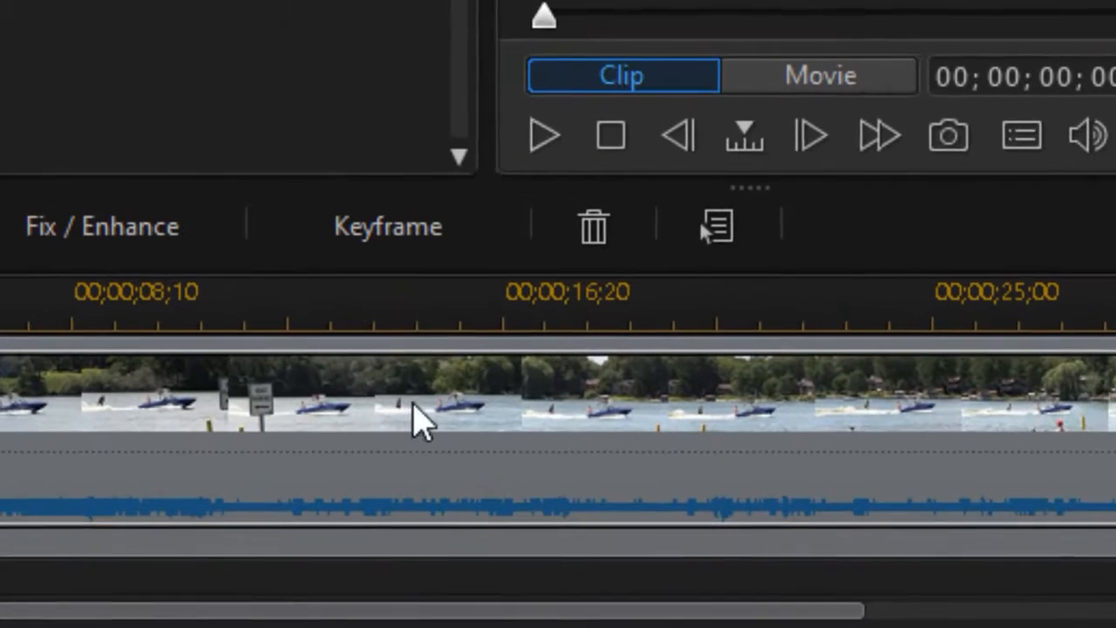
click(391, 487)
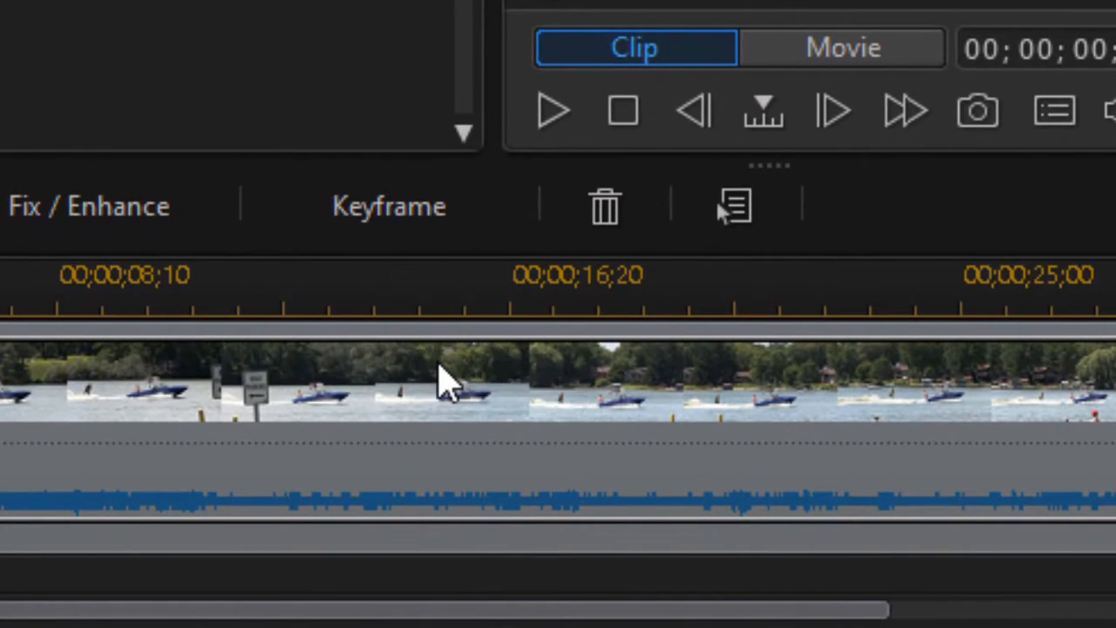
mouse_move(444, 277)
mouse_down()
mouse_move(291, 278)
mouse_move(422, 277)
mouse_up()
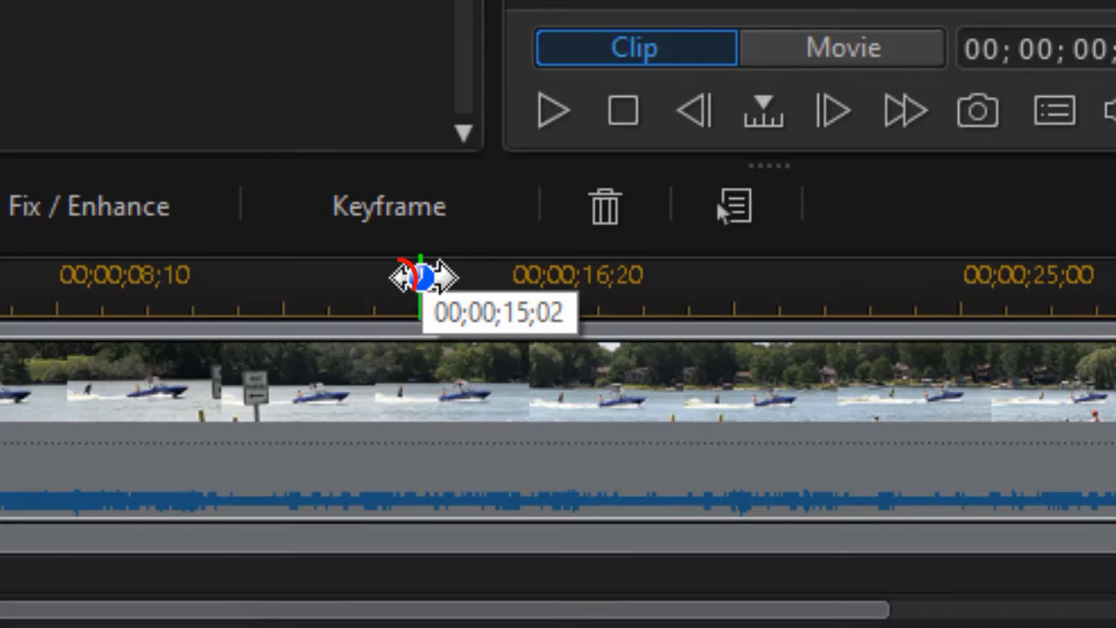
drag(423, 277, 125, 309)
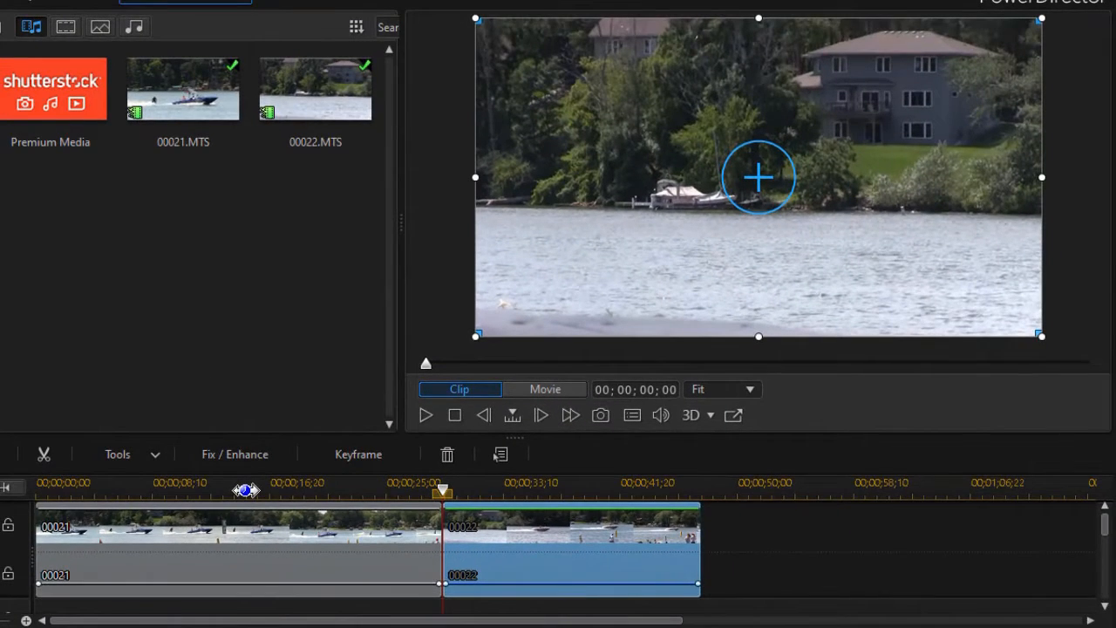
drag(246, 490, 1090, 511)
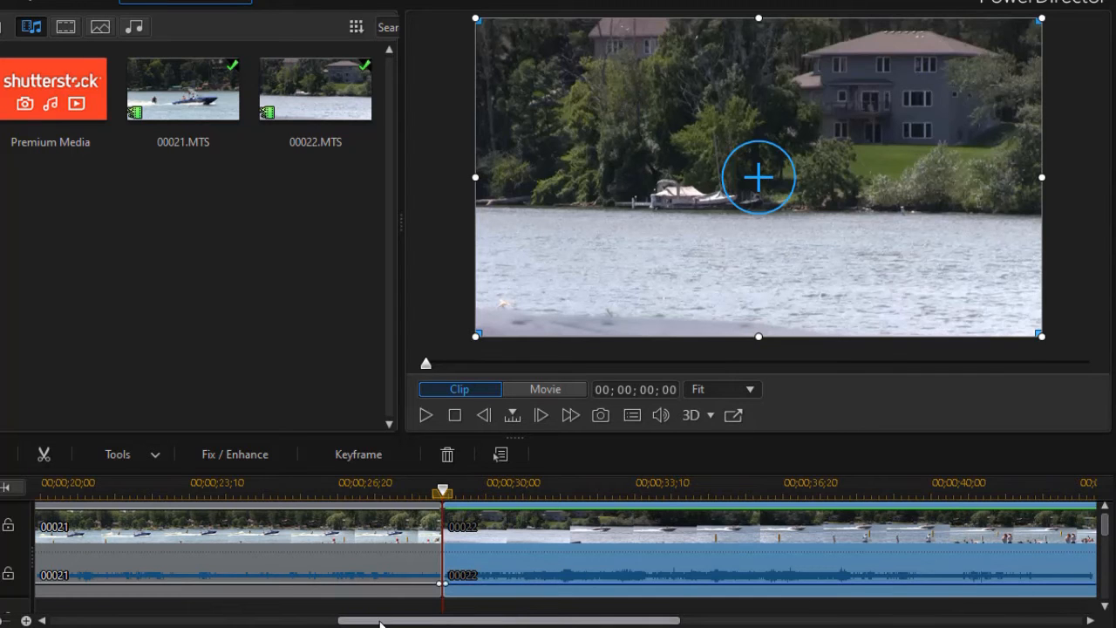
drag(376, 623, 344, 610)
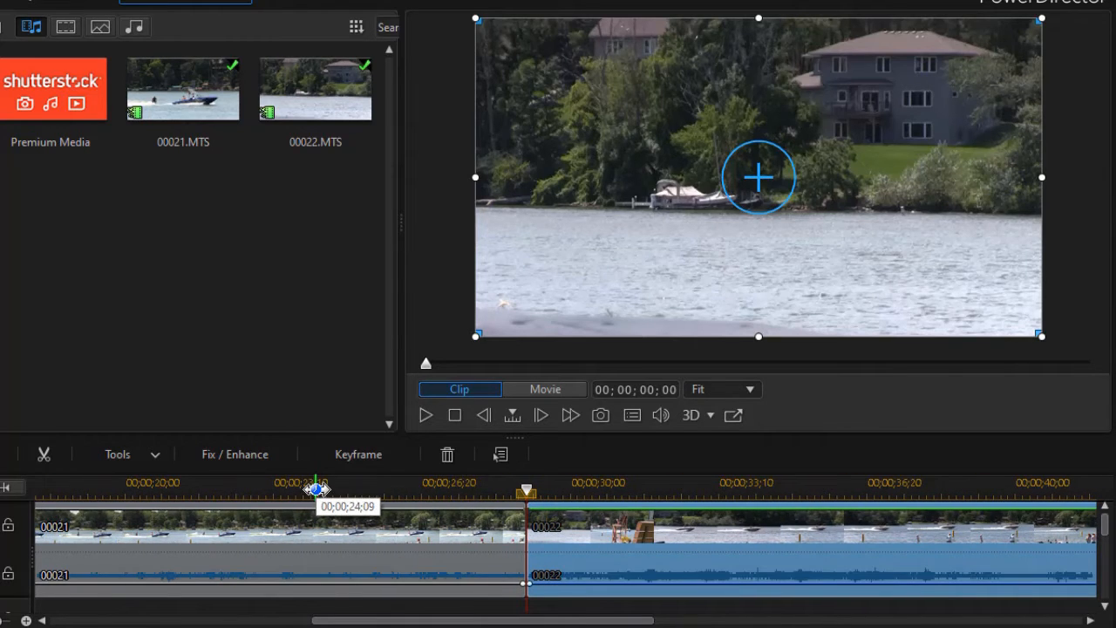
mouse_move(386, 487)
mouse_down()
mouse_move(120, 490)
mouse_move(149, 488)
mouse_up()
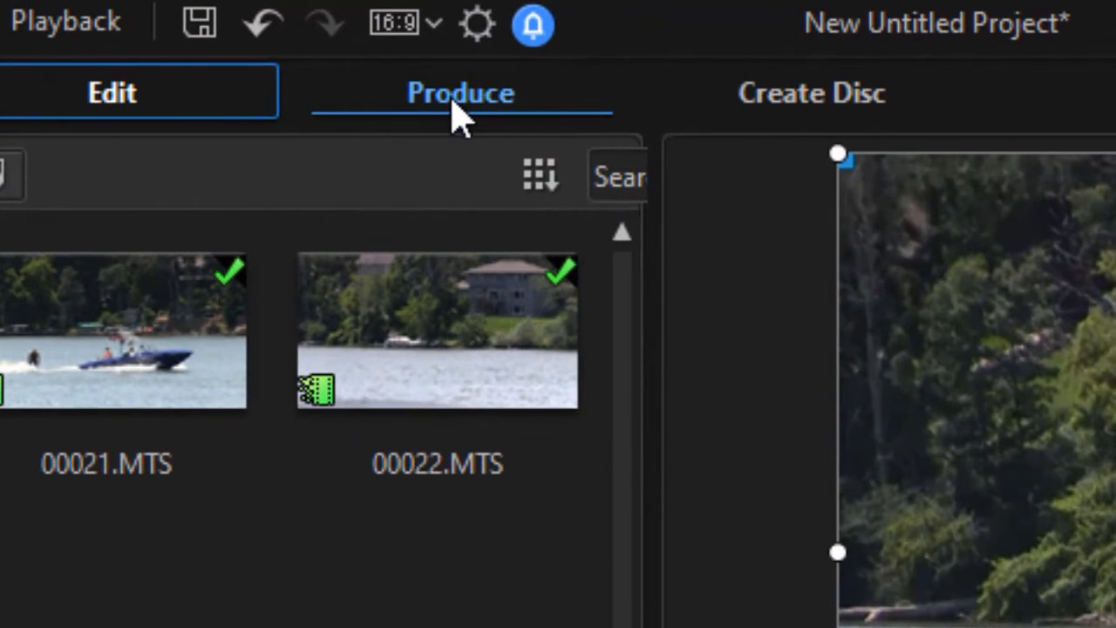
Set the movie's production format to H.264 AVC with the MP4 file extension
click(444, 101)
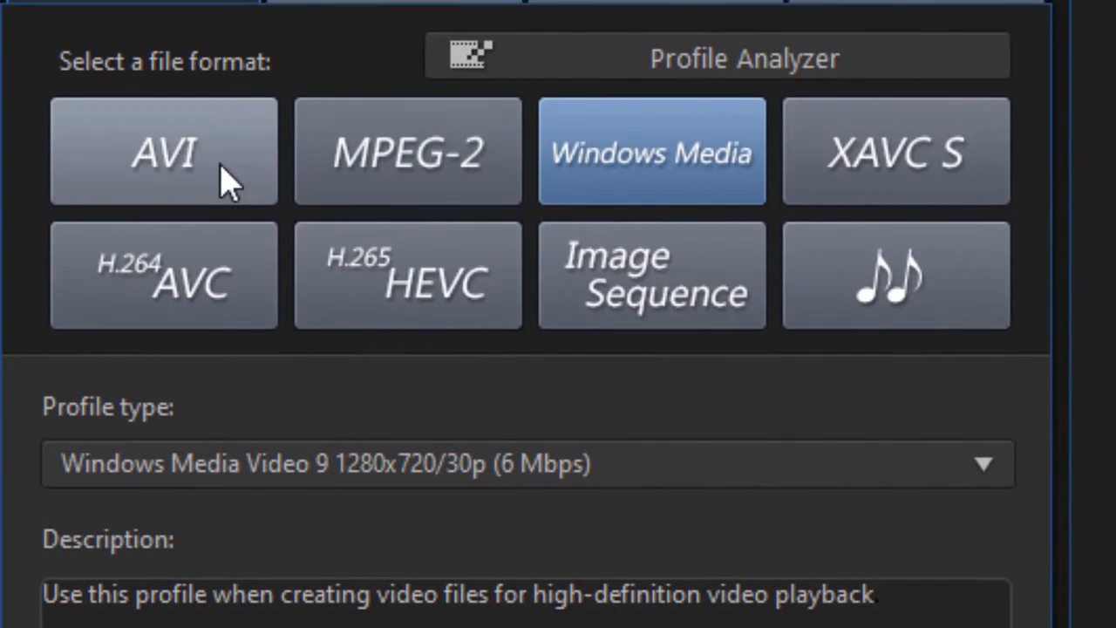
click(203, 301)
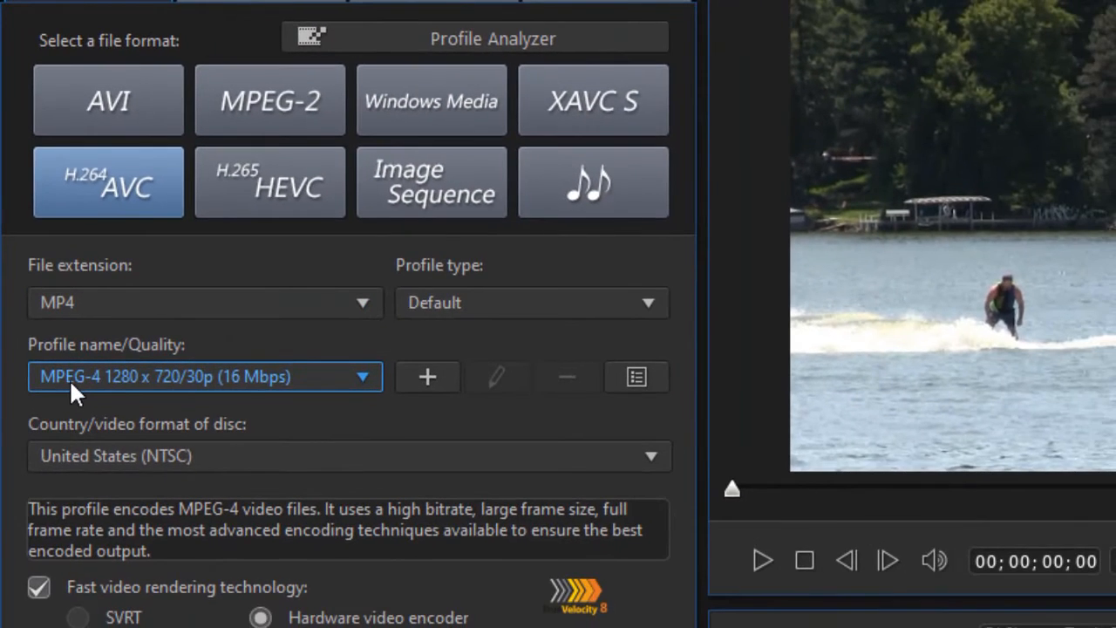
click(358, 297)
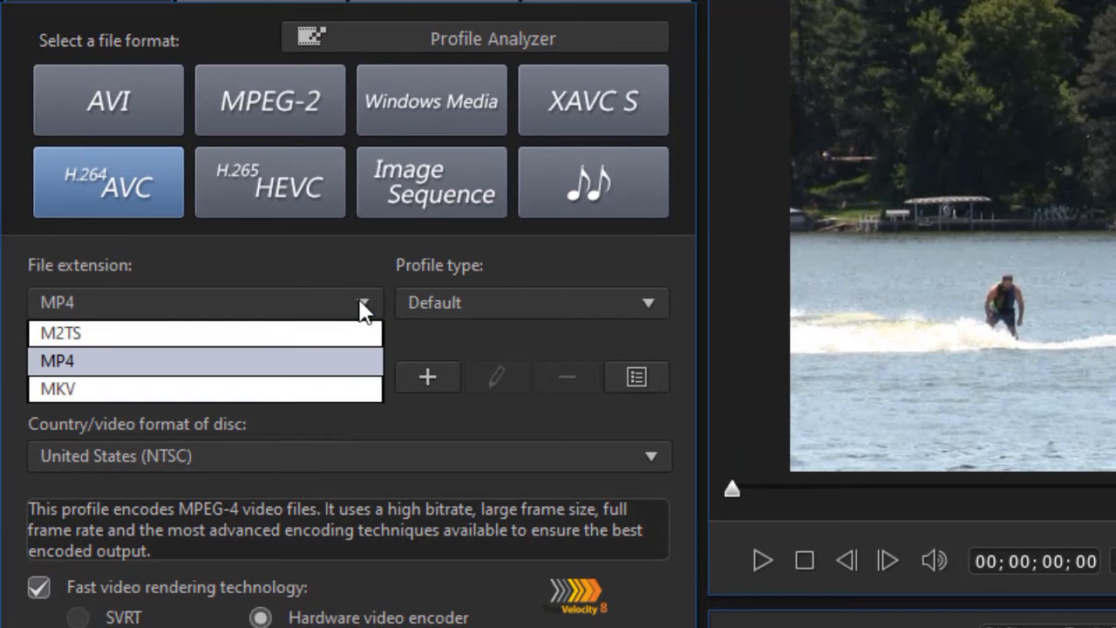
click(228, 358)
Use a 16 Mbps MPEG-4 quality profile and produce the movie as Produce.mp4 in the Sharper Turtle Final folder
click(363, 377)
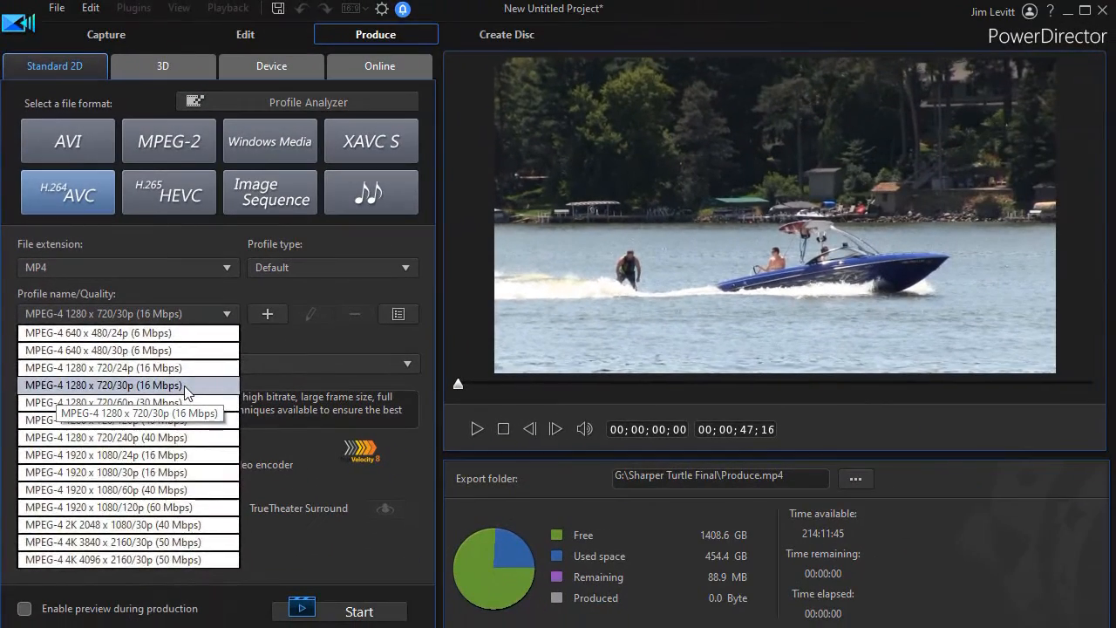
click(230, 489)
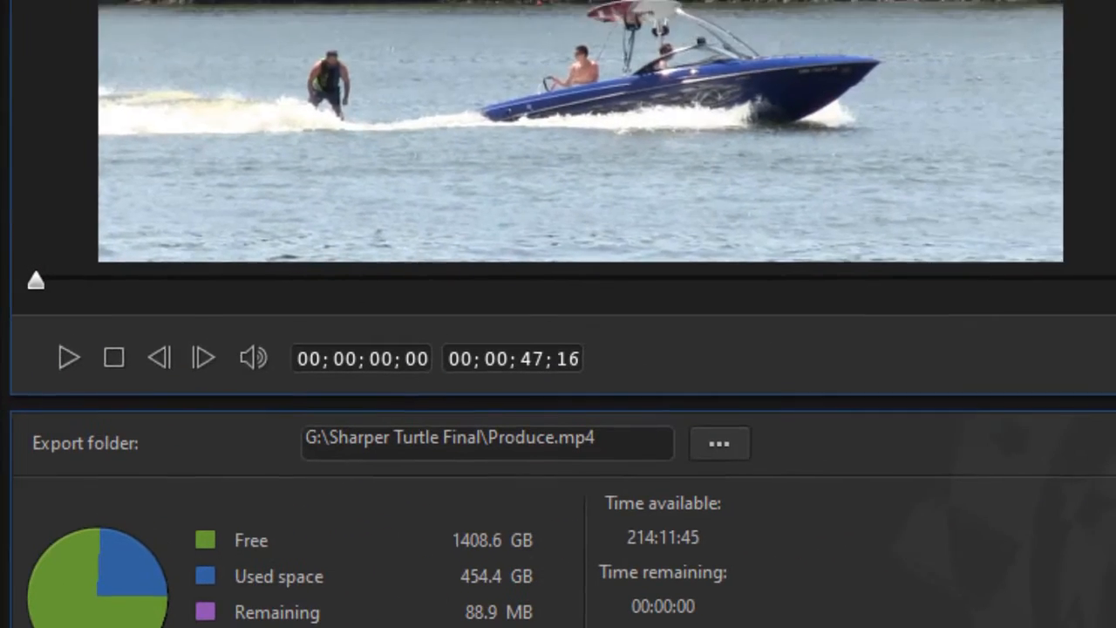
click(407, 580)
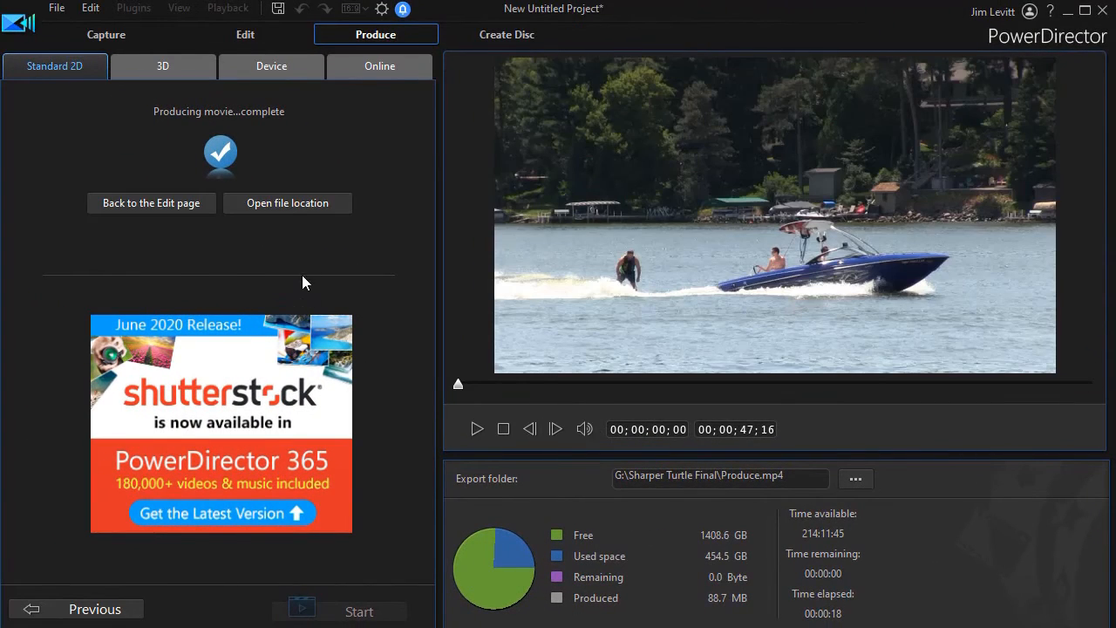
Return to the editing workspace, open the produced file Produce.mp4 in the video player, and play its first few seconds
click(153, 201)
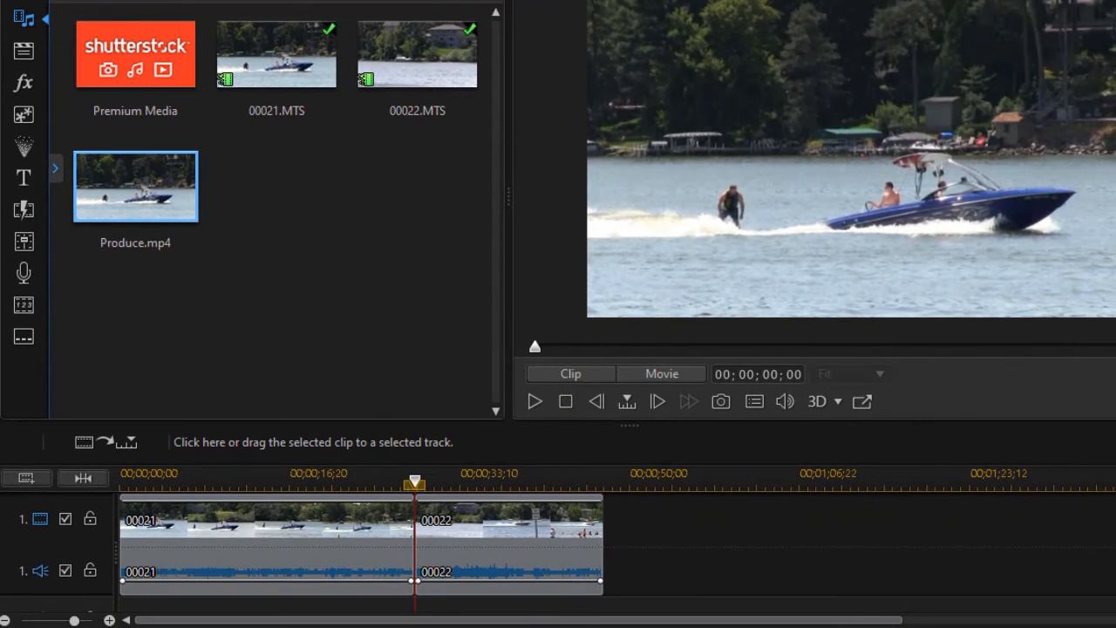
right_click(152, 183)
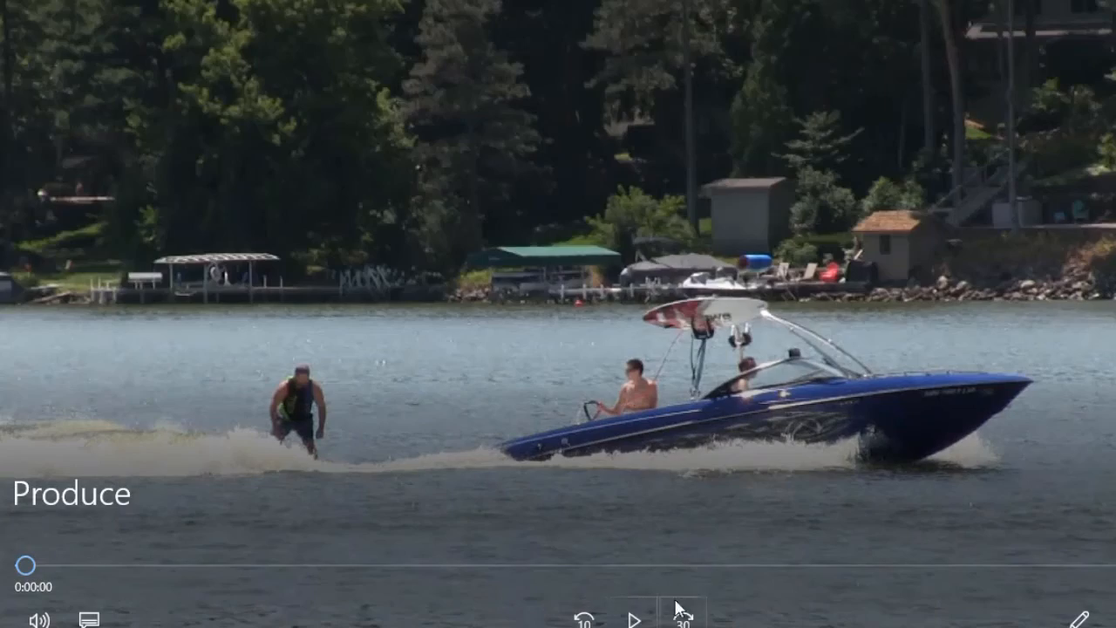
click(635, 619)
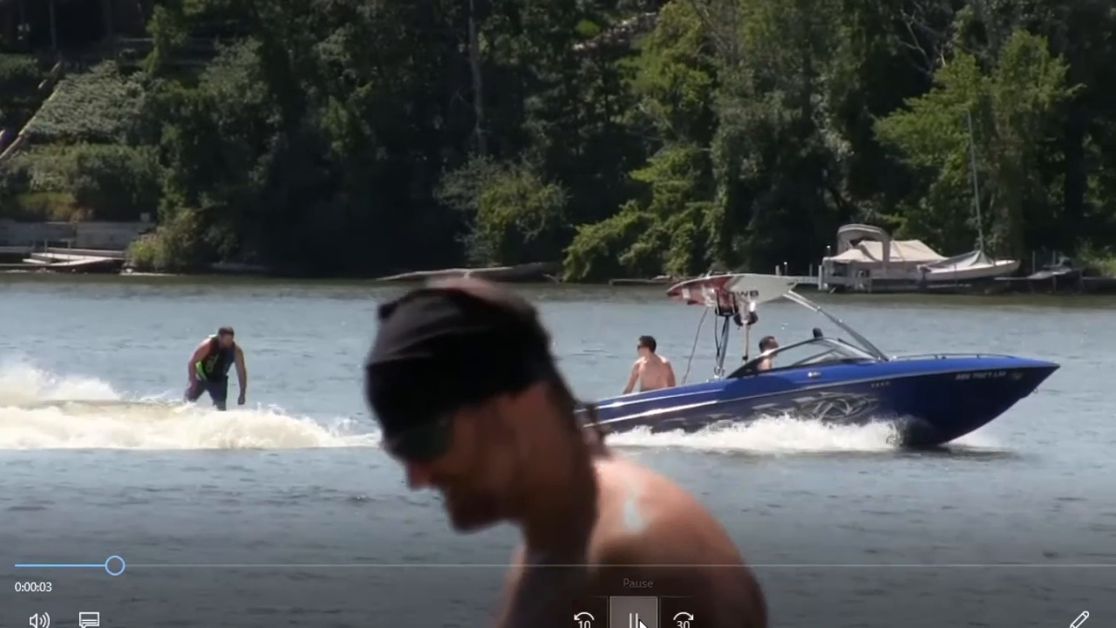
click(637, 620)
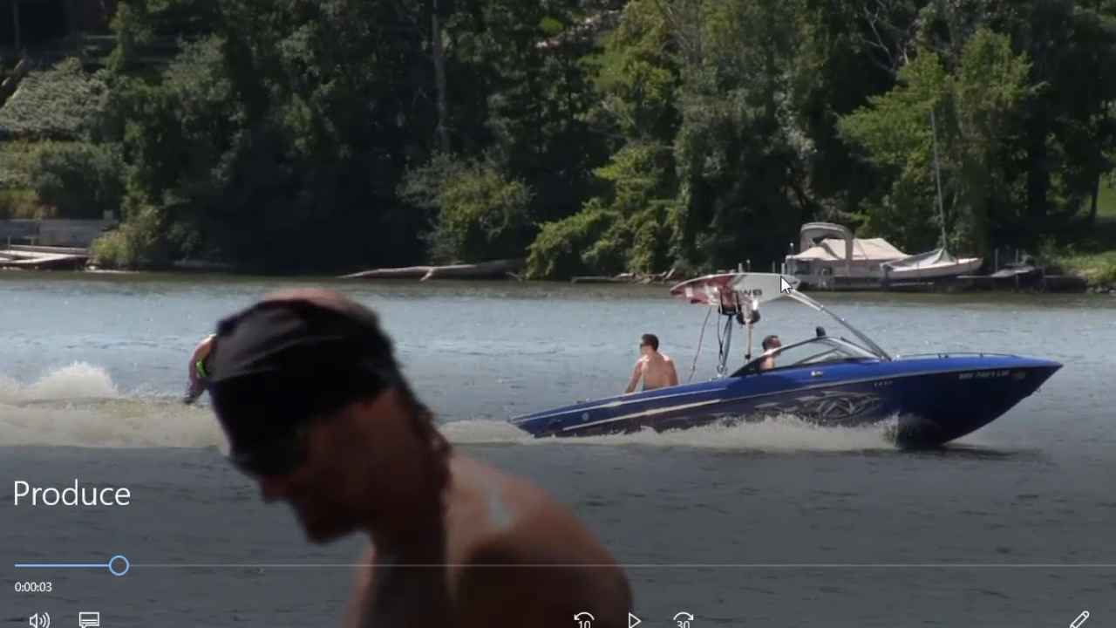